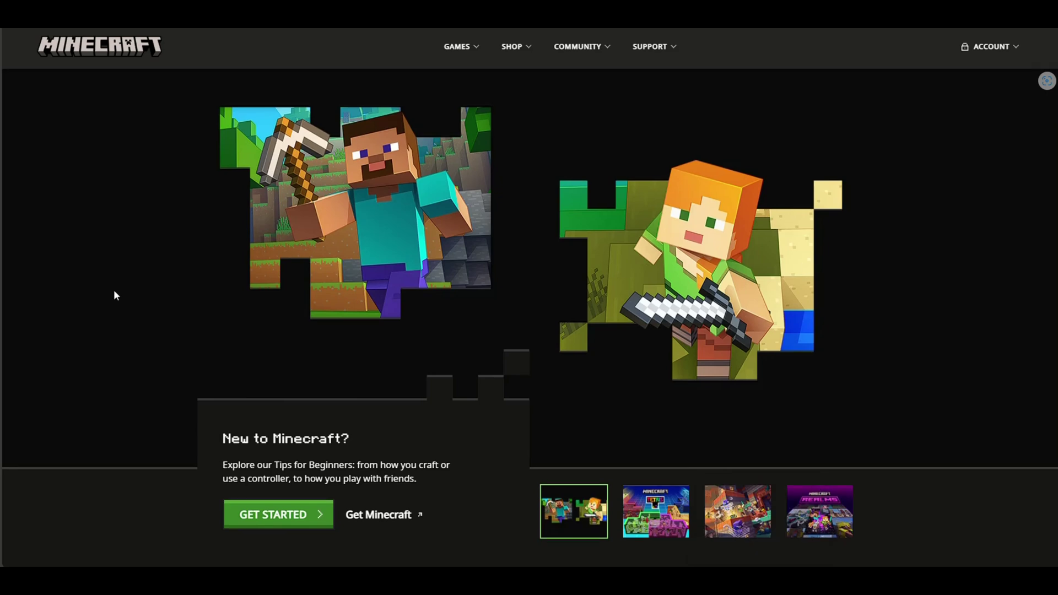
scroll(115, 295, "down", 5)
scroll(114, 295, "down", 4)
scroll(115, 295, "down", 3)
scroll(115, 295, "down", 1)
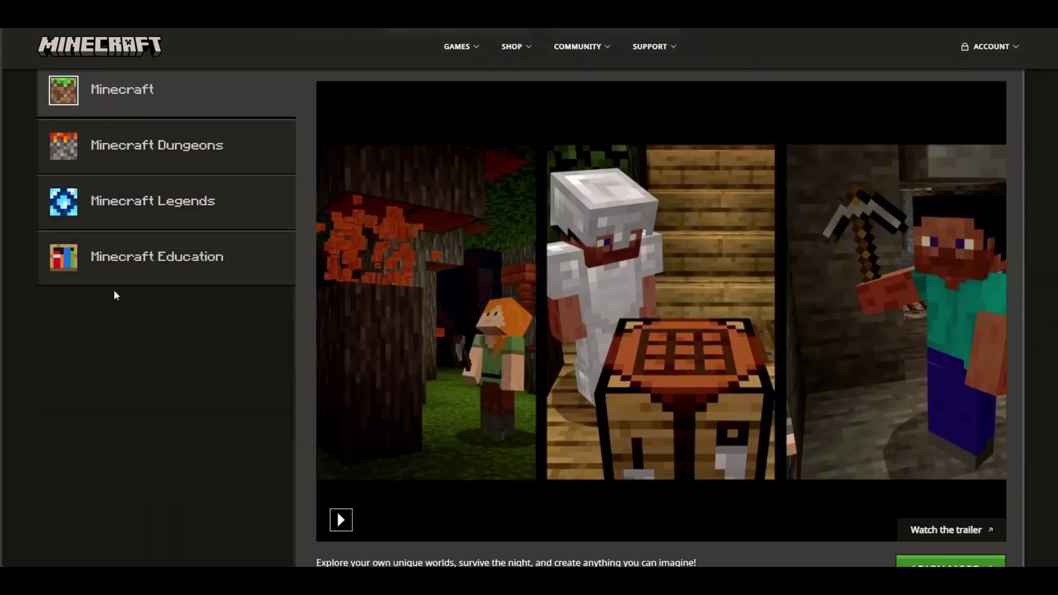
scroll(115, 291, "down", 3)
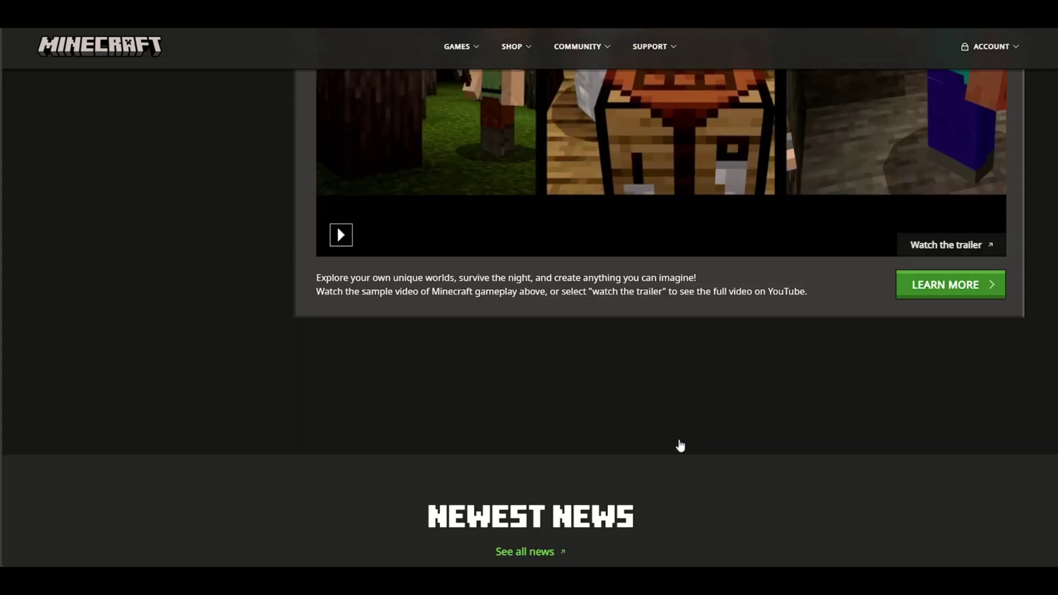
scroll(679, 445, "down", 2)
scroll(679, 445, "down", 2)
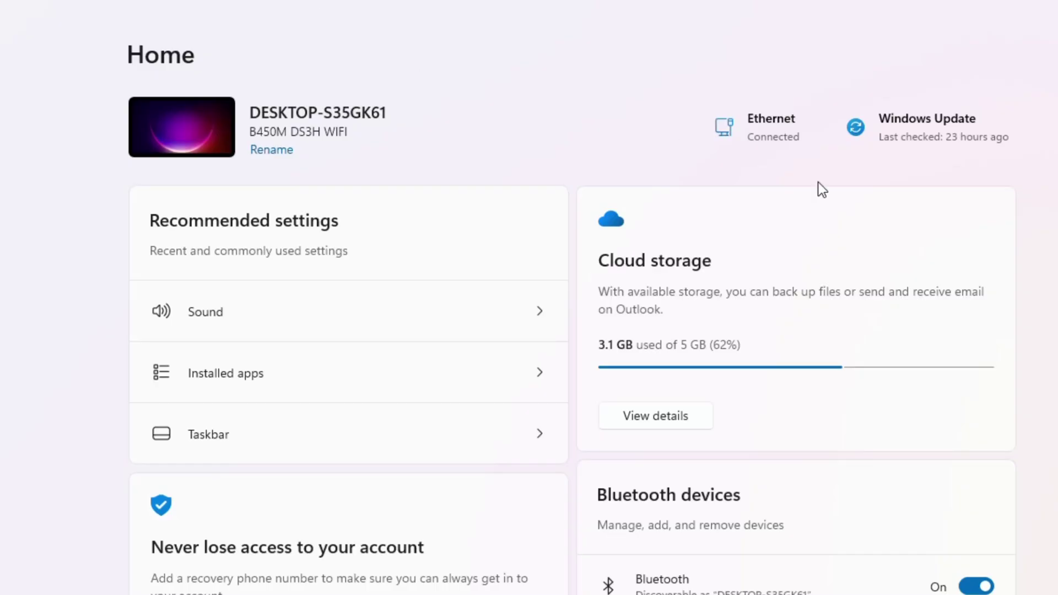
Step: Go to Network & internet > Wi-Fi and show the nearby network's connection options
left_click(758, 121)
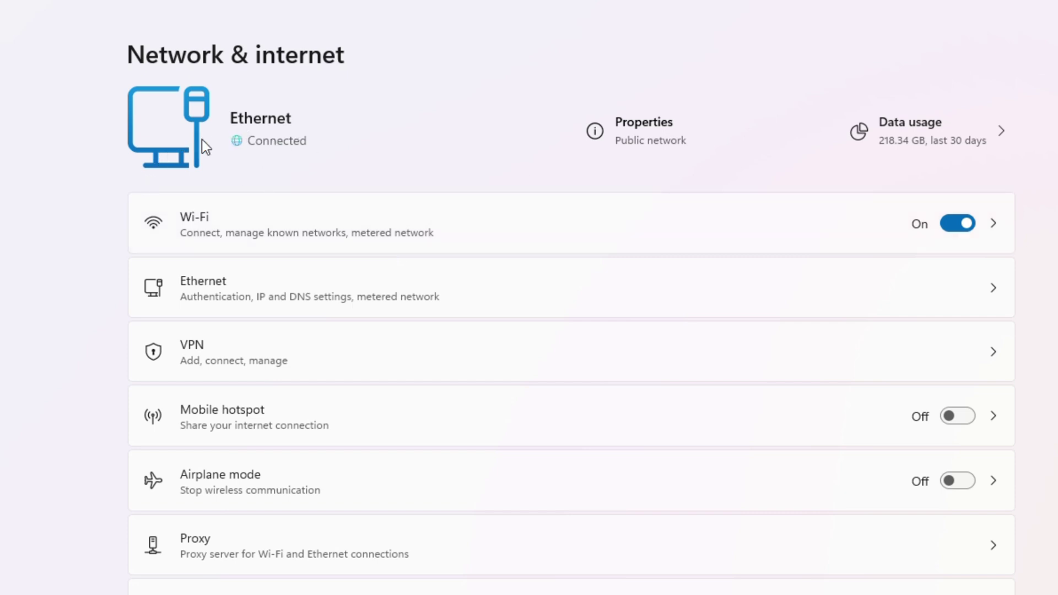
left_click(284, 215)
left_click(298, 189)
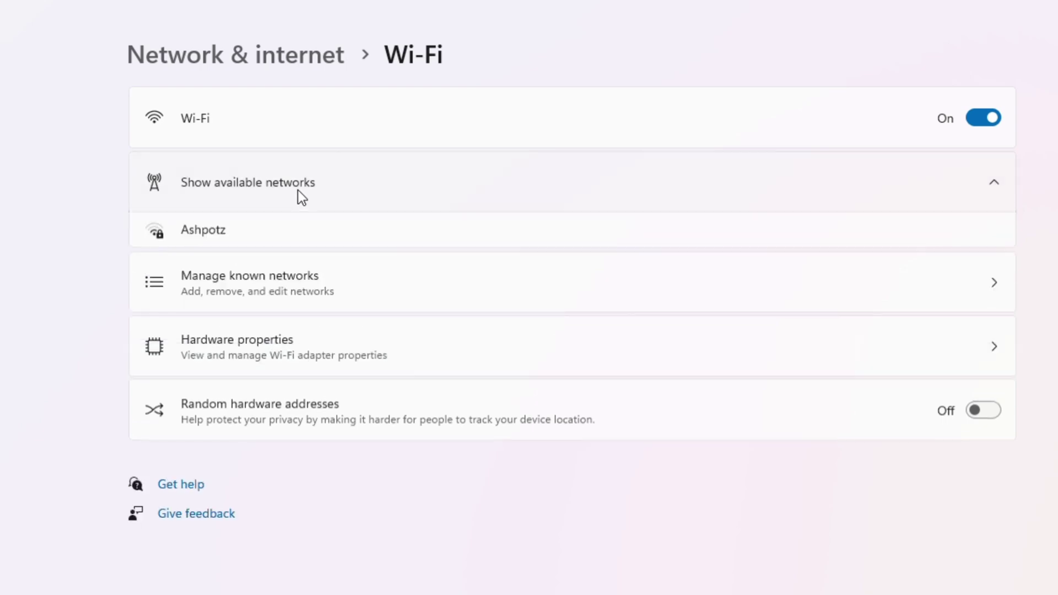
left_click(207, 230)
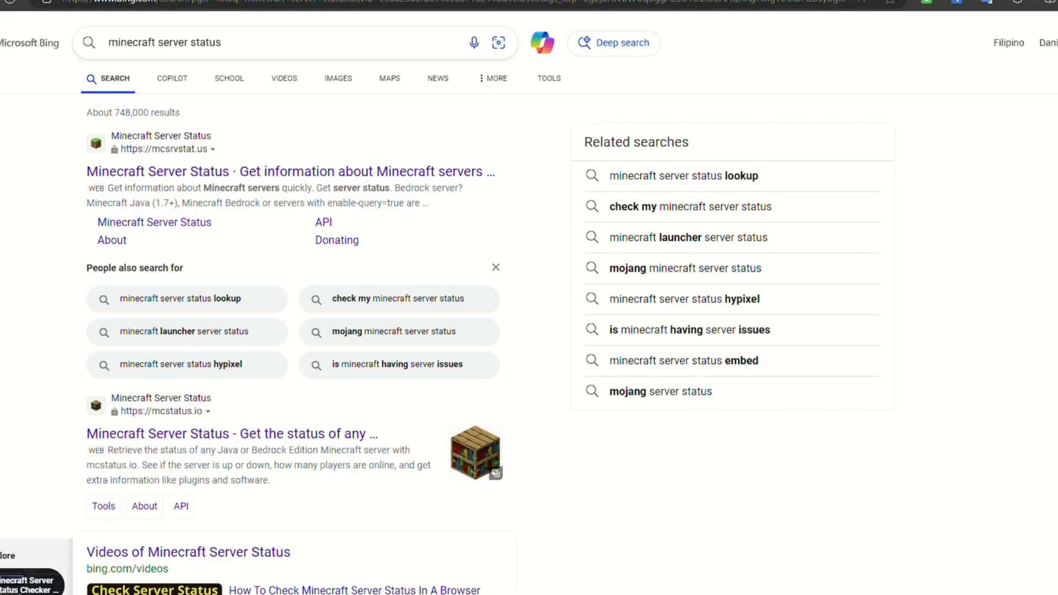
Step: Open the mcstatus.io server status site from the Bing results
left_click(261, 437)
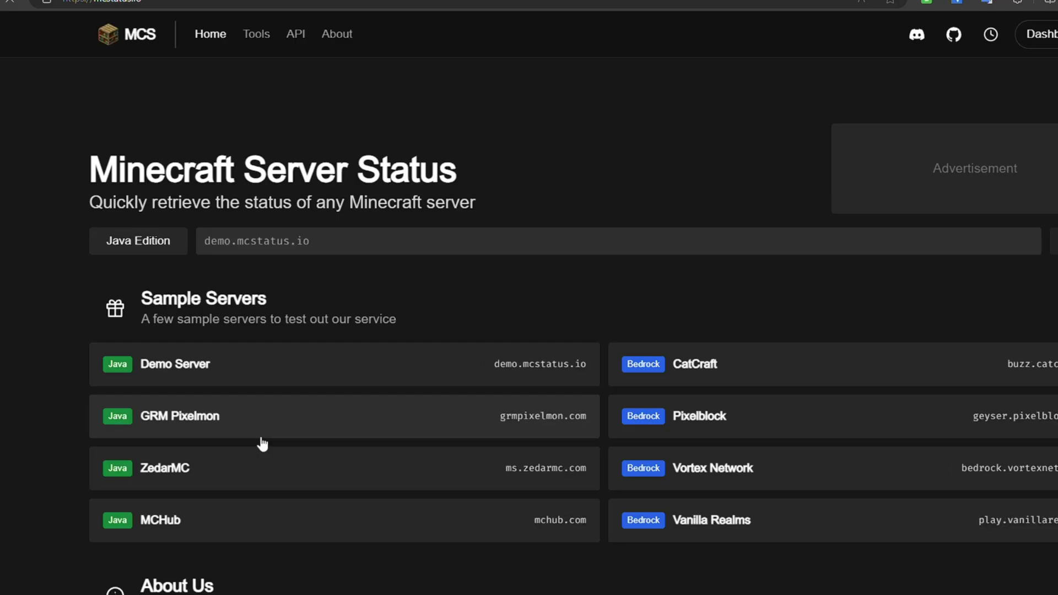
scroll(429, 255, "down", 5)
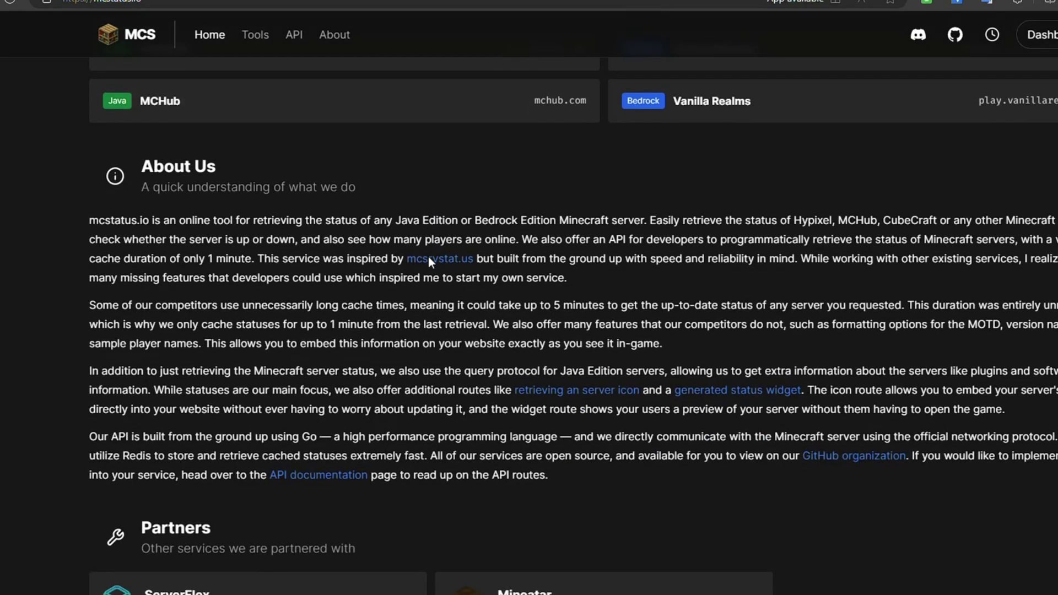
scroll(465, 302, "down", 2)
scroll(541, 552, "up", 1)
scroll(554, 463, "up", 5)
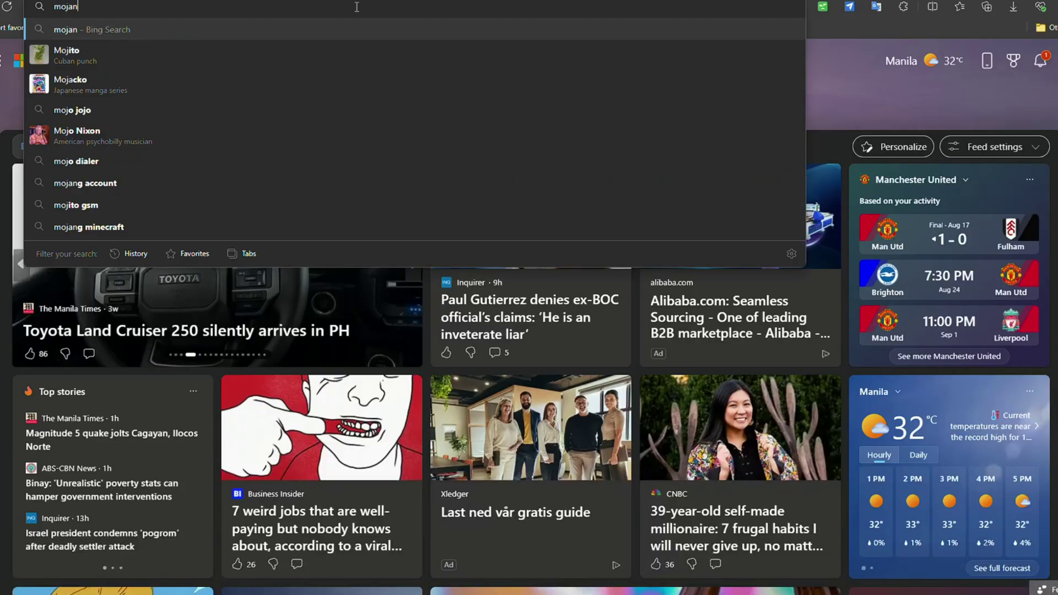
type("support")
Step: Search 'mojang support', then open Minecraft Help > Technical Support > Performance & Troubleshooting
key("Return")
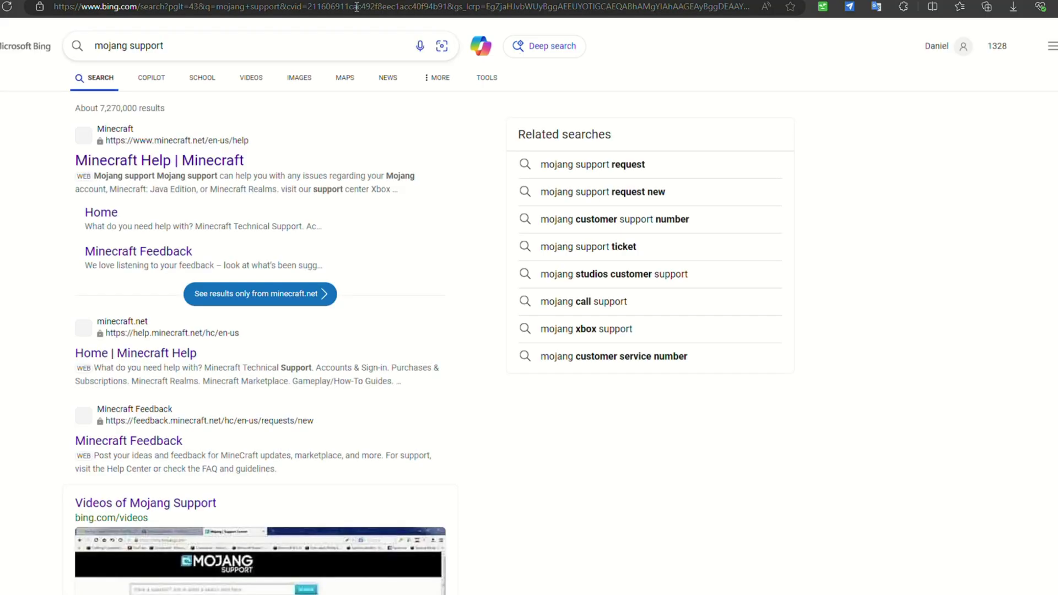
left_click(173, 169)
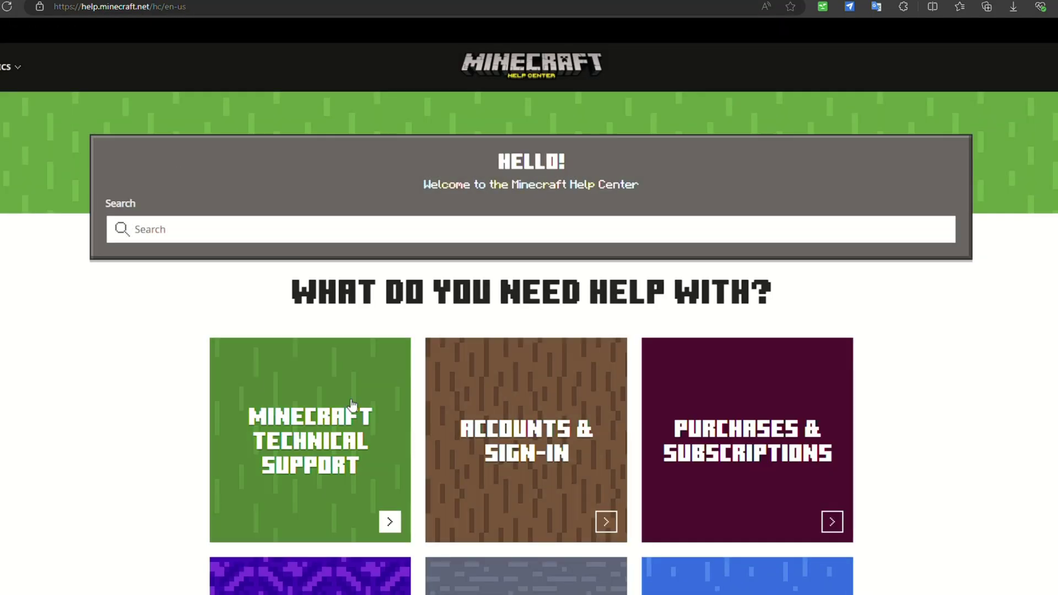
scroll(351, 404, "down", 2)
left_click(389, 338)
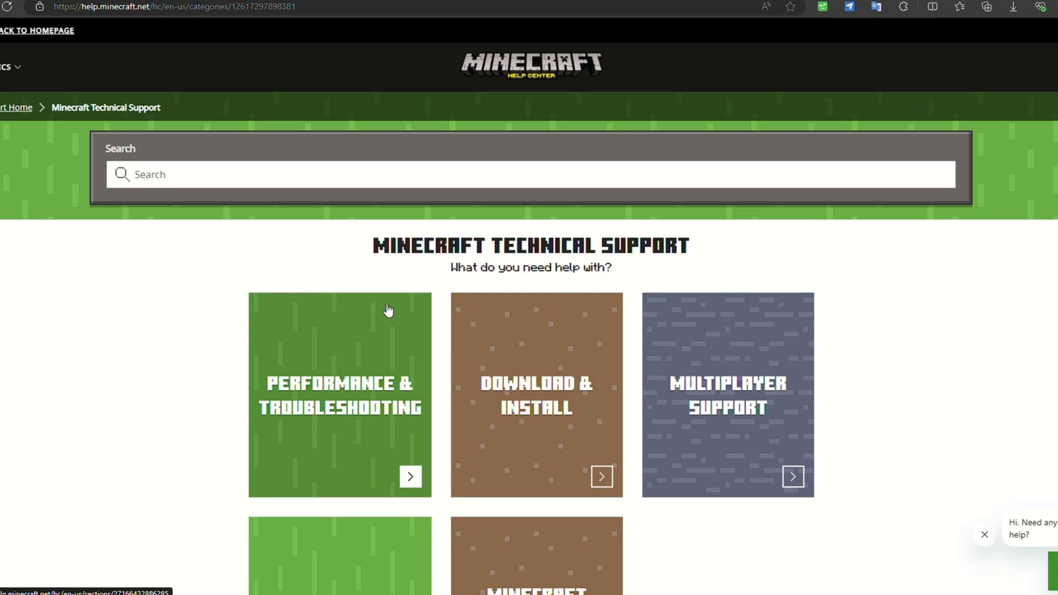
scroll(390, 307, "down", 3)
scroll(395, 306, "up", 1)
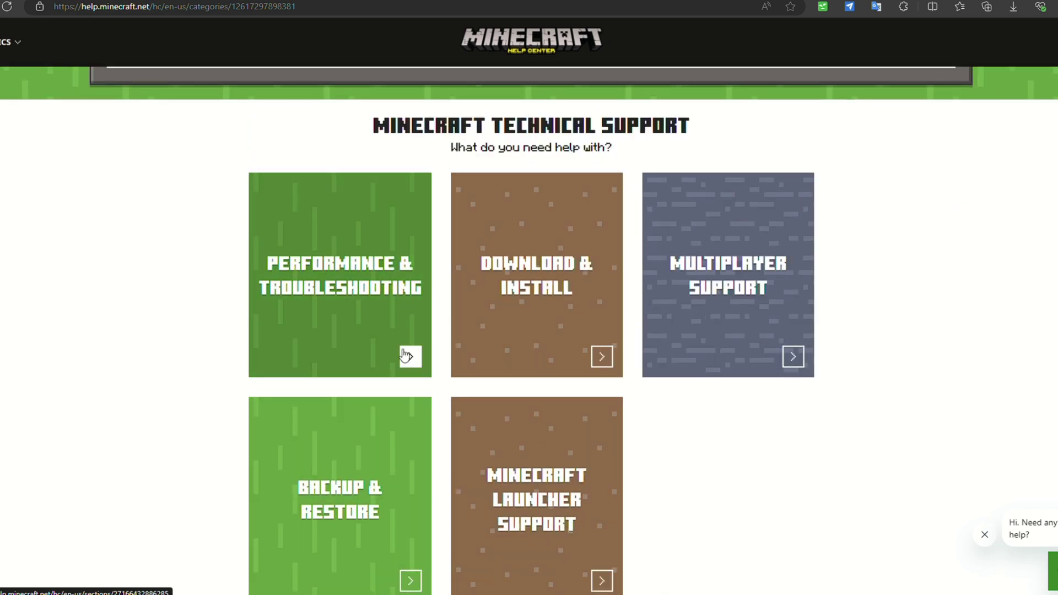
left_click(405, 356)
scroll(402, 354, "down", 3)
scroll(361, 456, "up", 3)
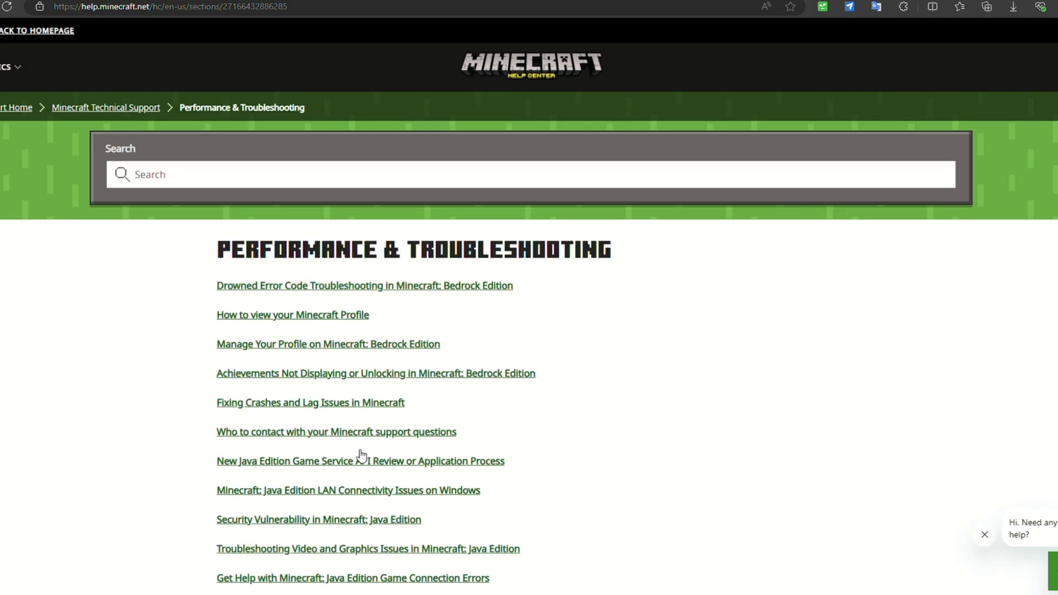